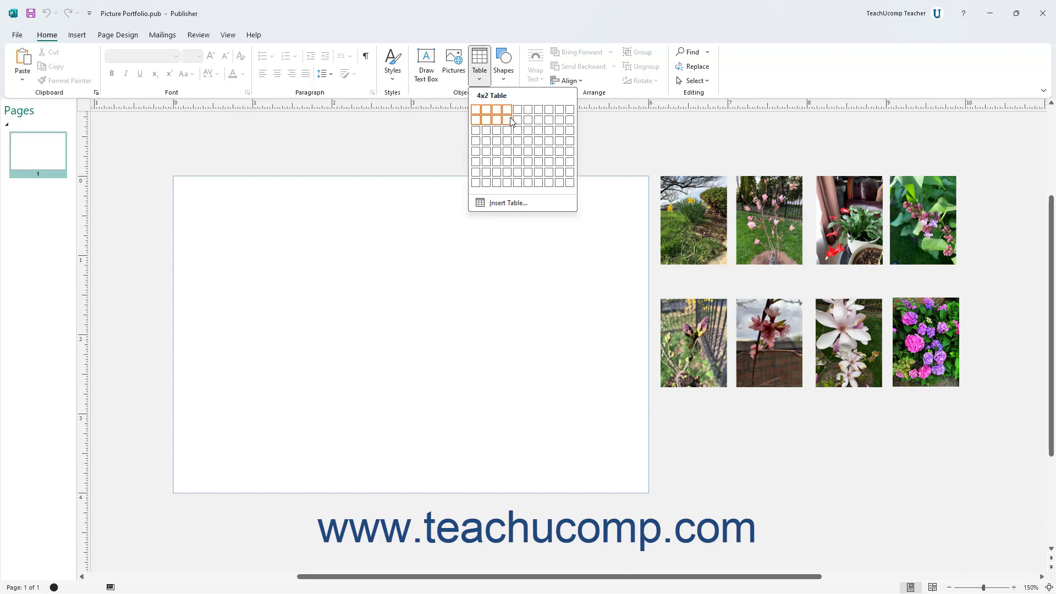
- Insert a 4x2 table and delete it from the page
left_click(511, 121)
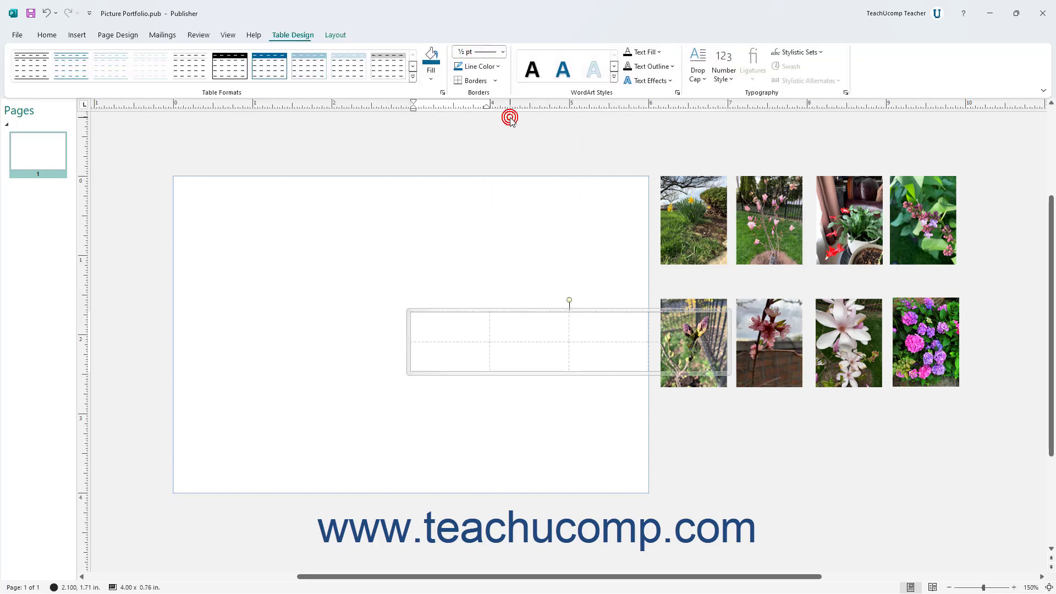
right_click(460, 310)
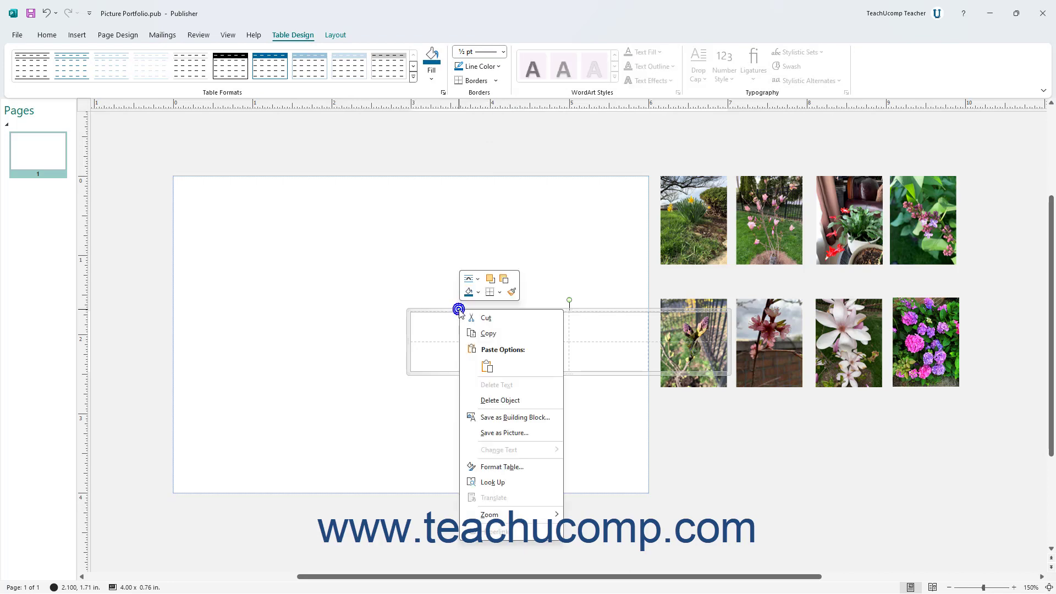
left_click(488, 400)
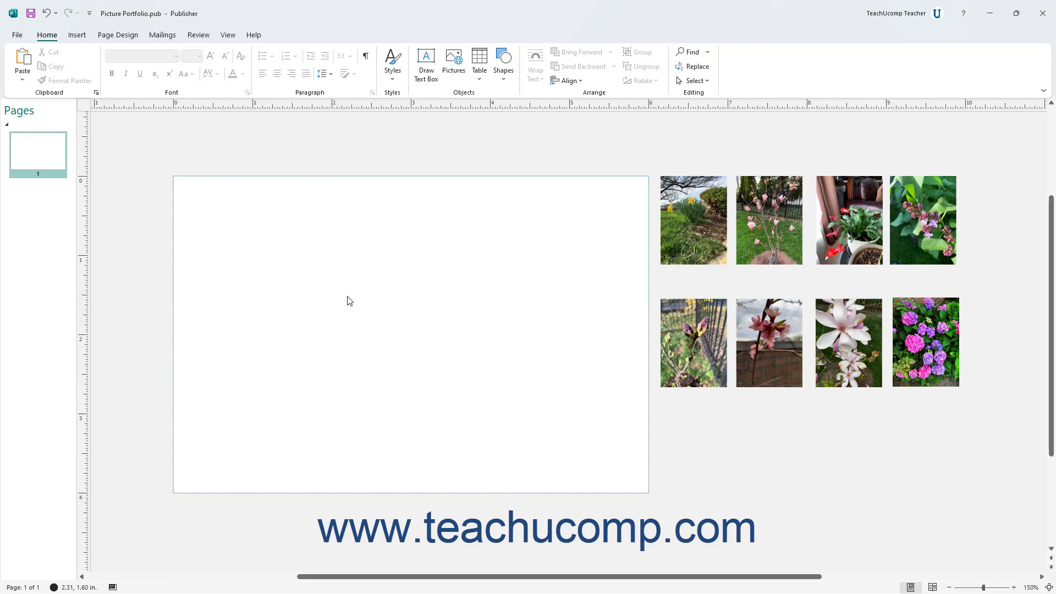
- Create a table with 2 rows and 4 columns and move it to span the page width, starting at about 0.00, 1.65 in
left_click(481, 77)
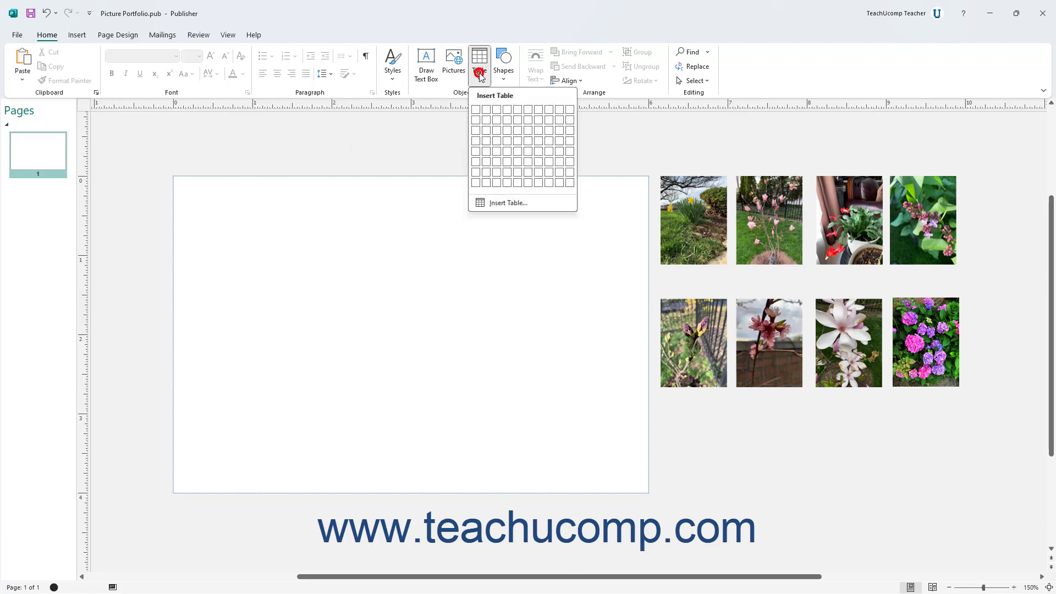
left_click(511, 203)
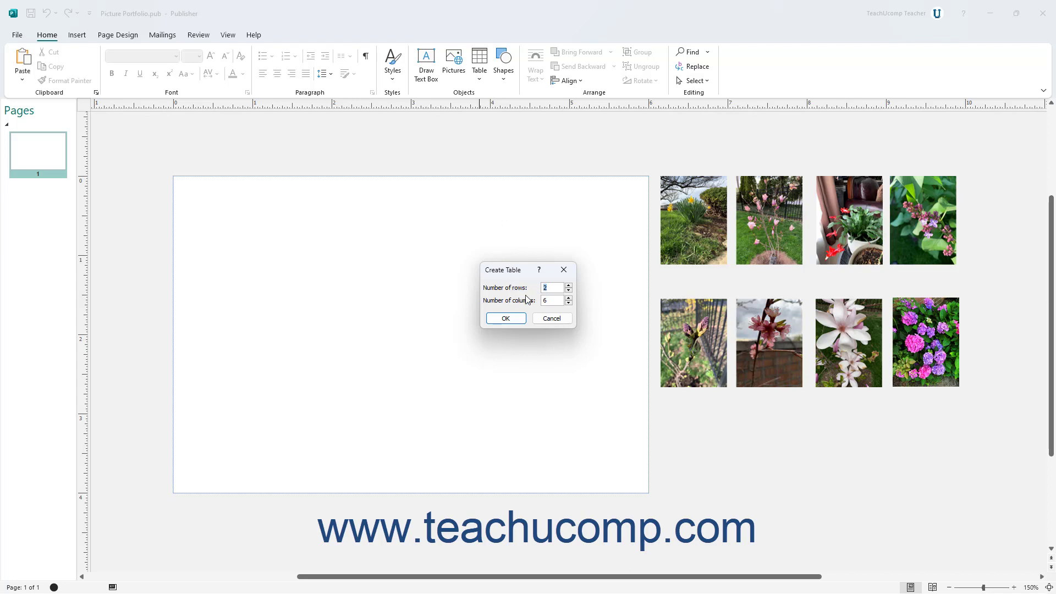
type("2")
key("Tab")
type("4")
left_click(518, 317)
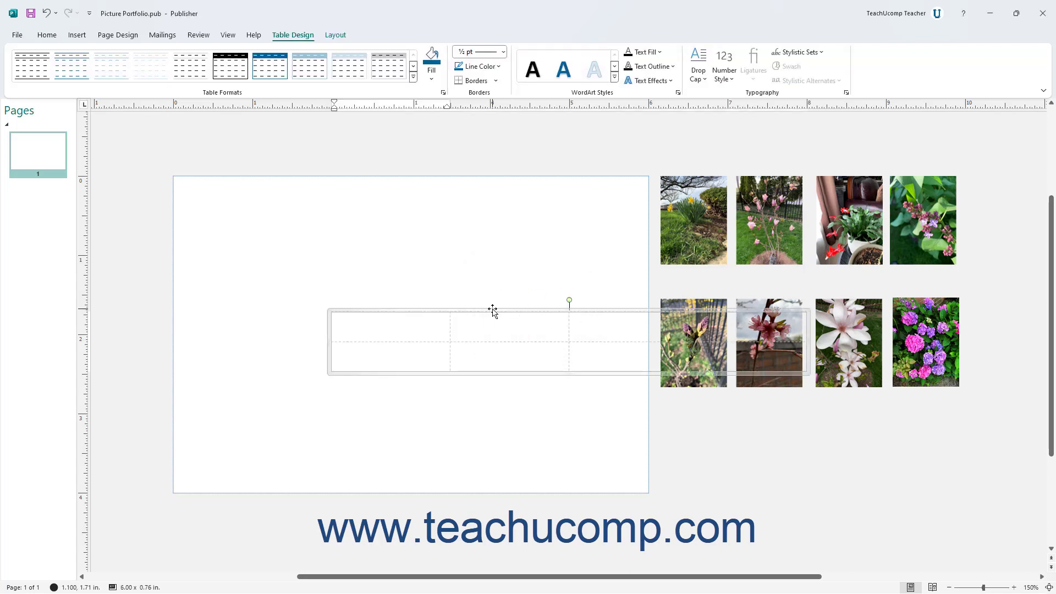
left_click_drag(487, 308, 338, 306)
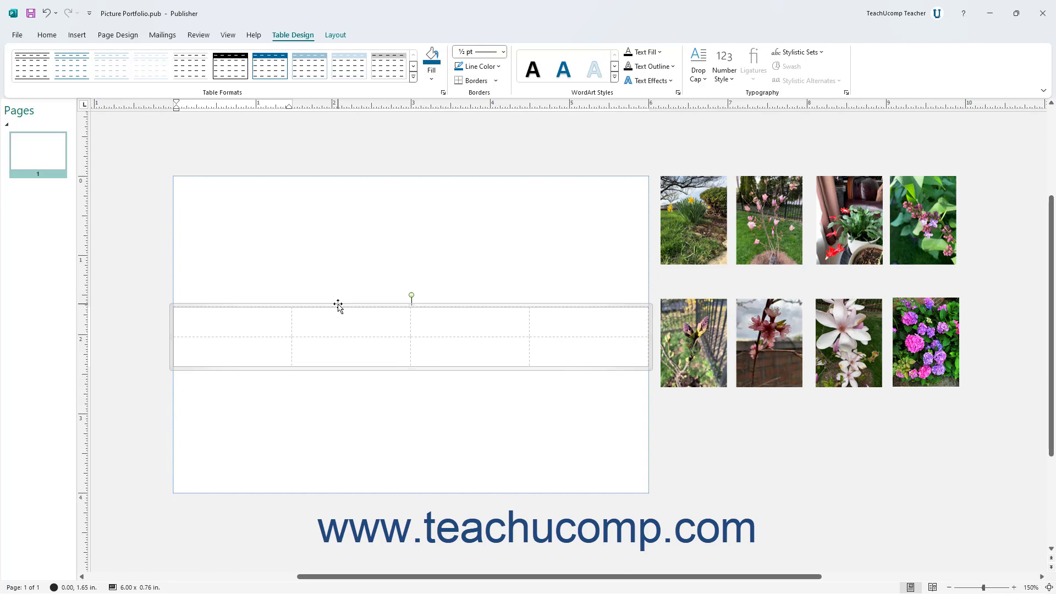
- Fill the table's second row with "This is data", "This is more data", "And more" and "And more…"
left_click(261, 359)
type("This is data")
key("Tab")
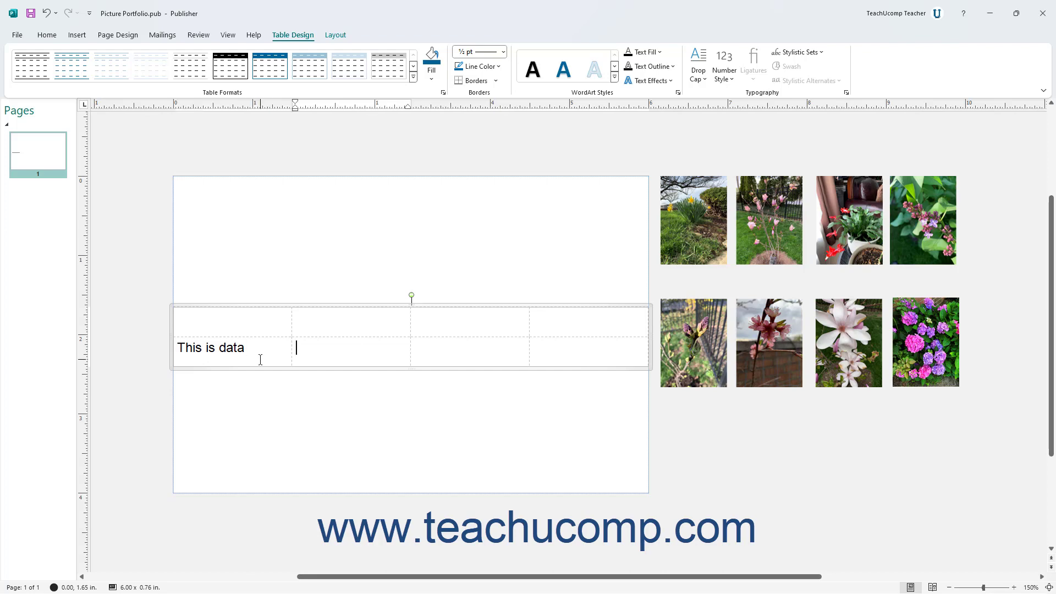
type("This is more data")
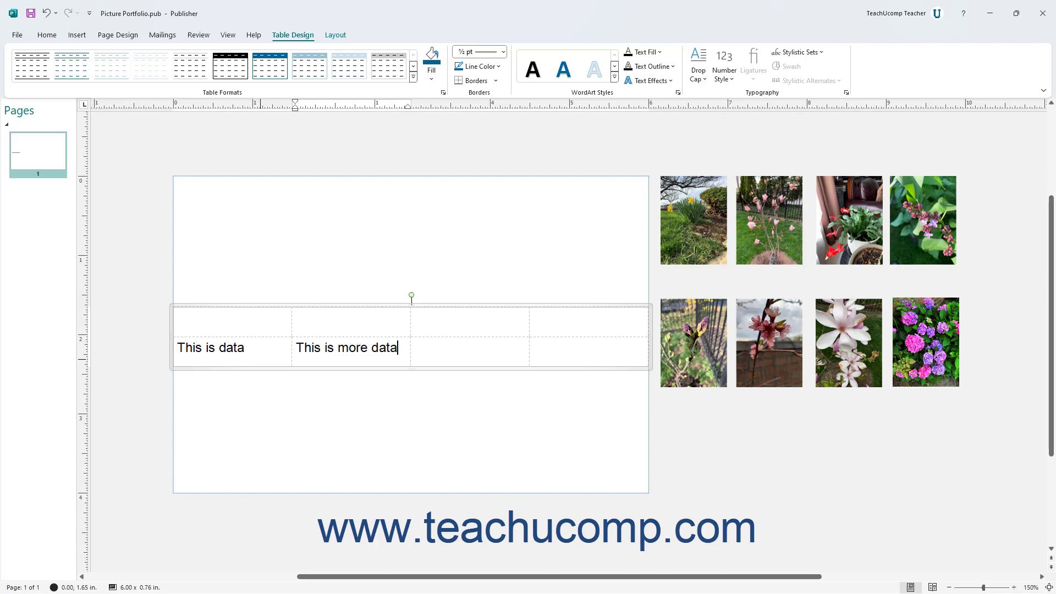
key("Tab")
type("and")
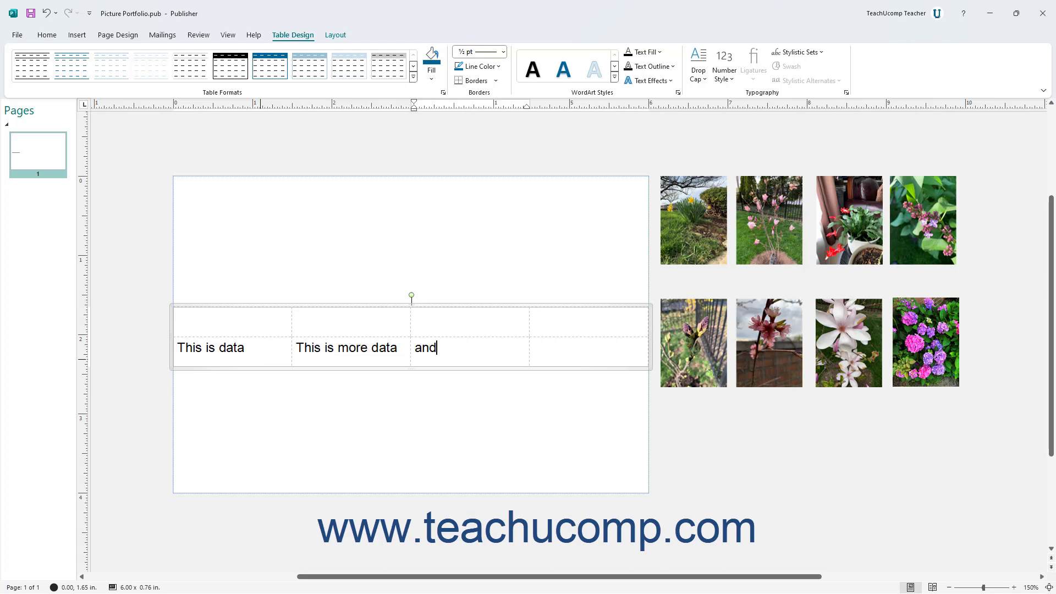
type(" more")
key("Tab")
type("and mor")
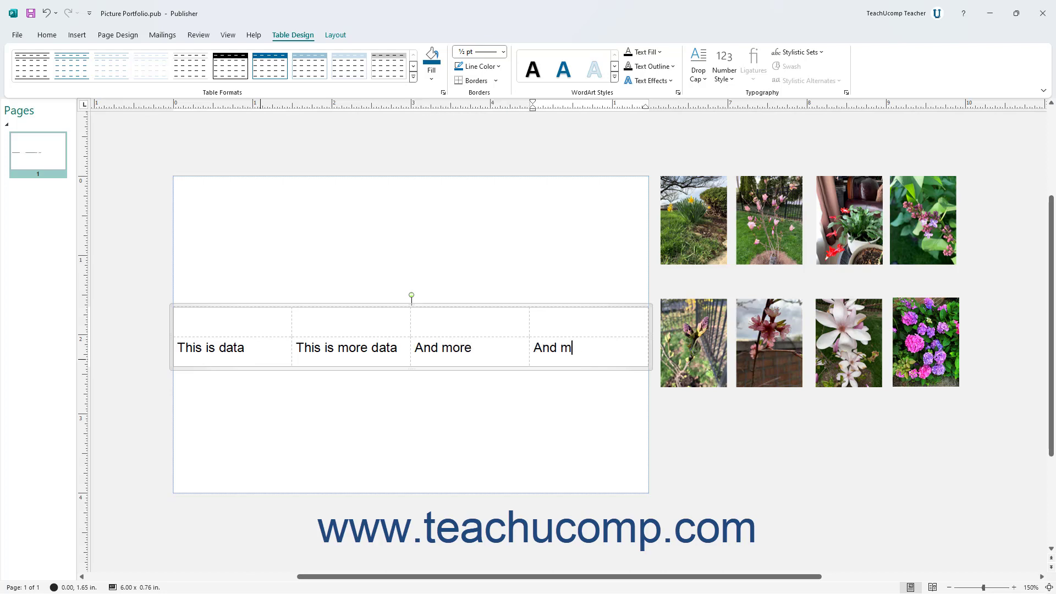
type("e...")
- Add a third table row and enter "This is some data I am typing into a cell in a table" in its first cell
key("Tab")
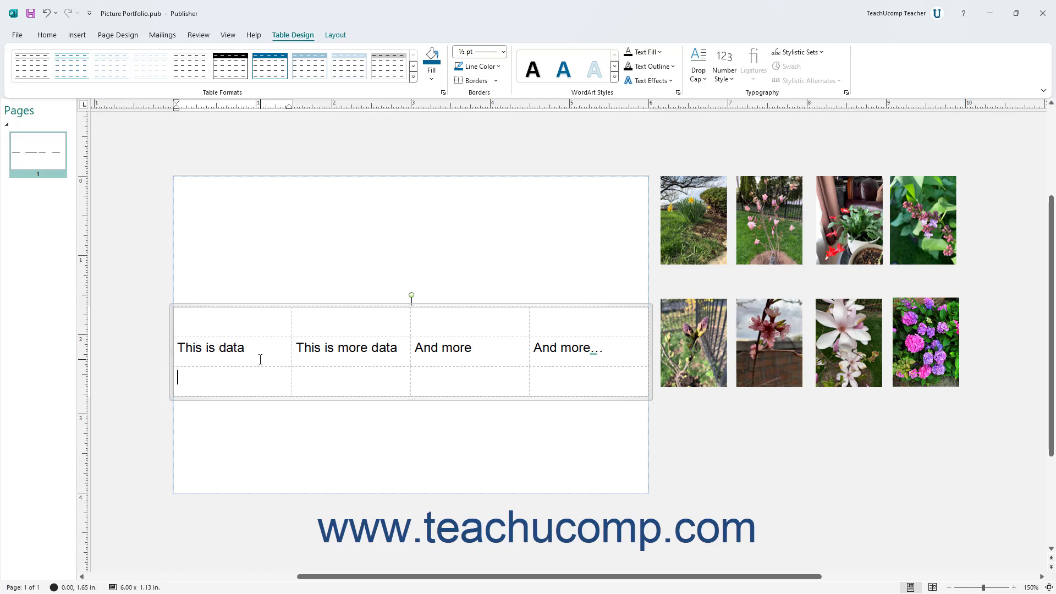
type("This is some data")
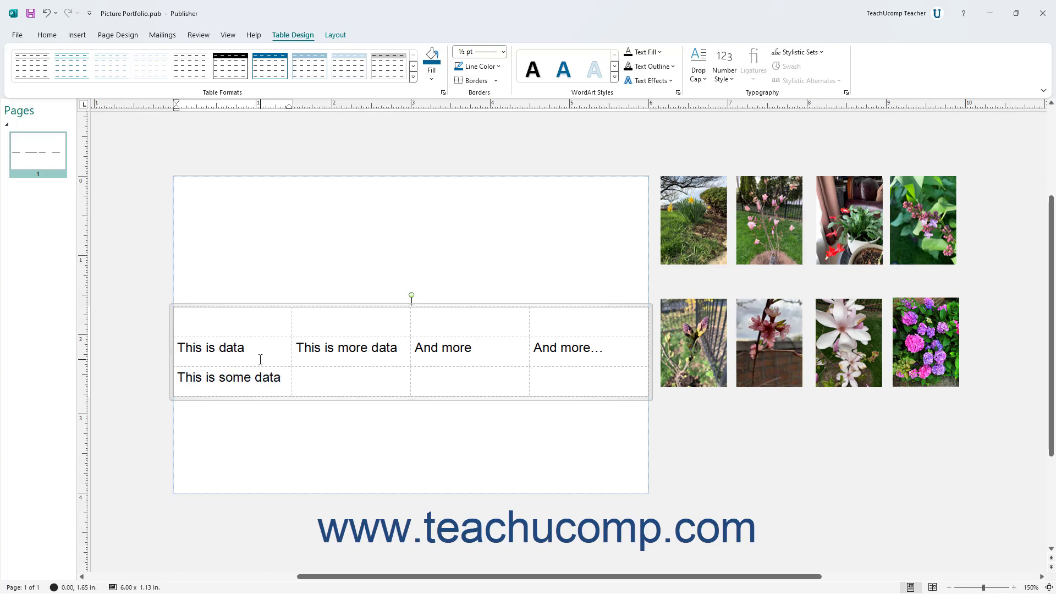
type(" l am t")
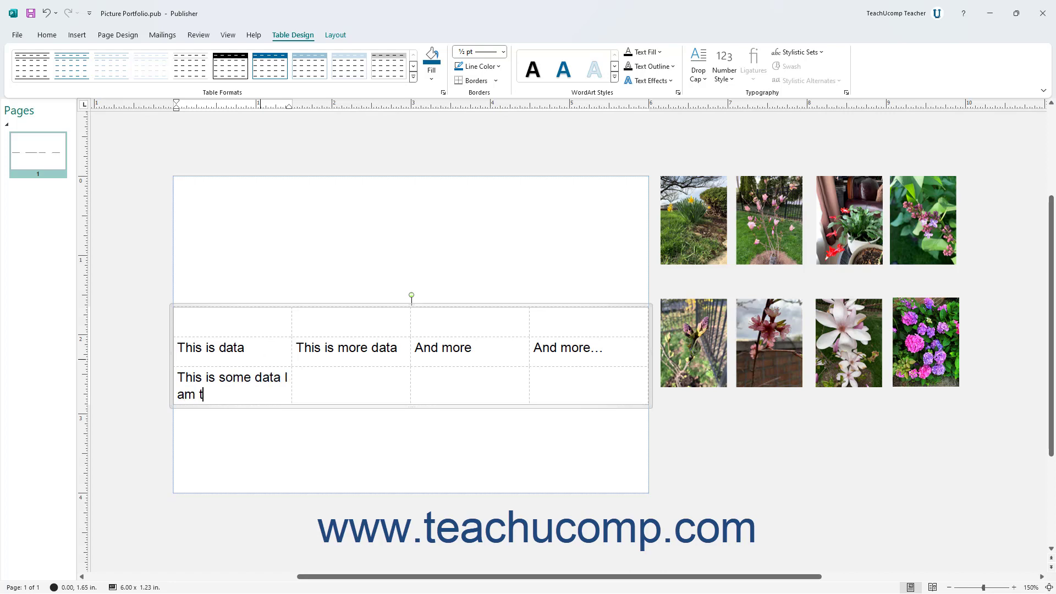
type("yping into a cell in a")
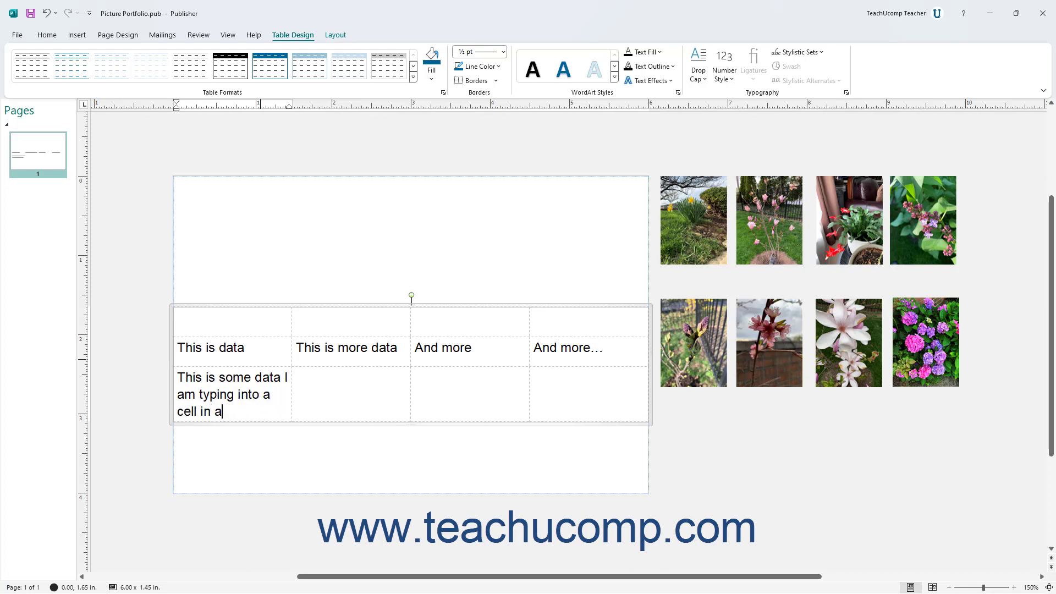
type(" table")
- Clear all text from the second and third rows and heighten the first row until the table is about 2.02 in tall
left_click_drag(177, 346, 547, 390)
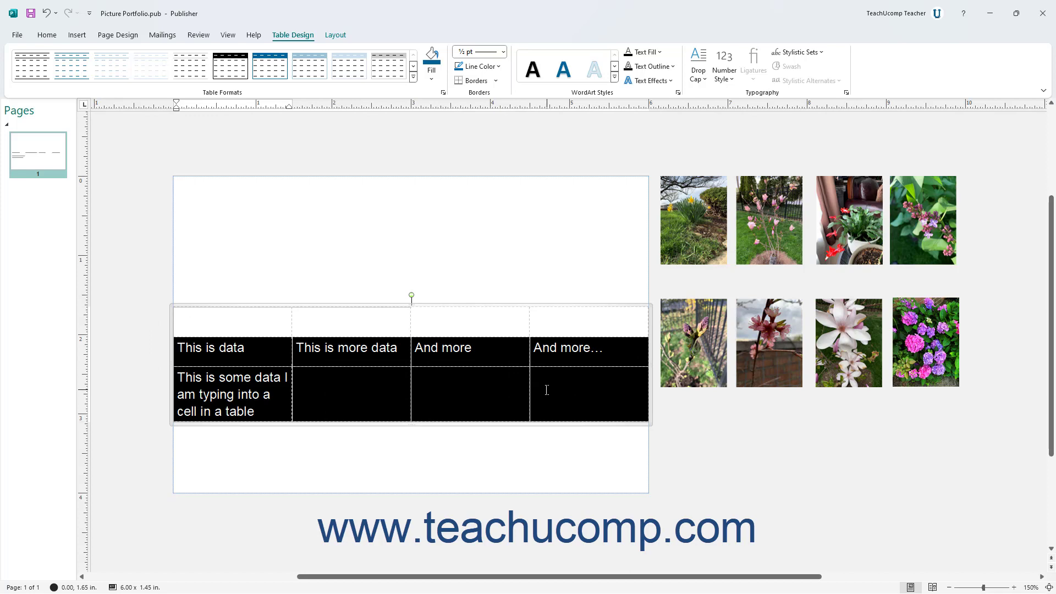
key("Delete")
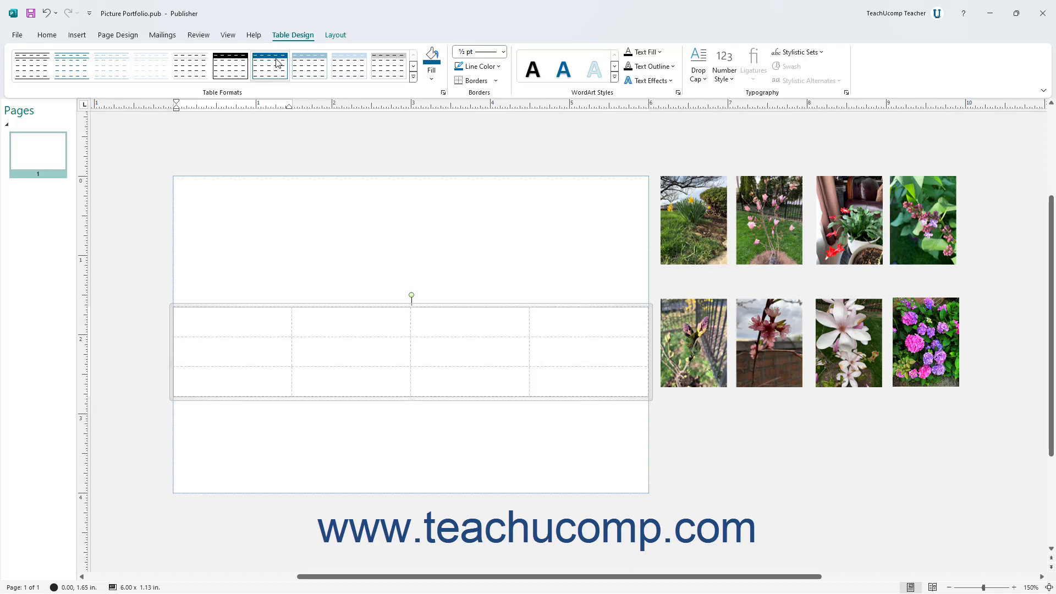
left_click(341, 36)
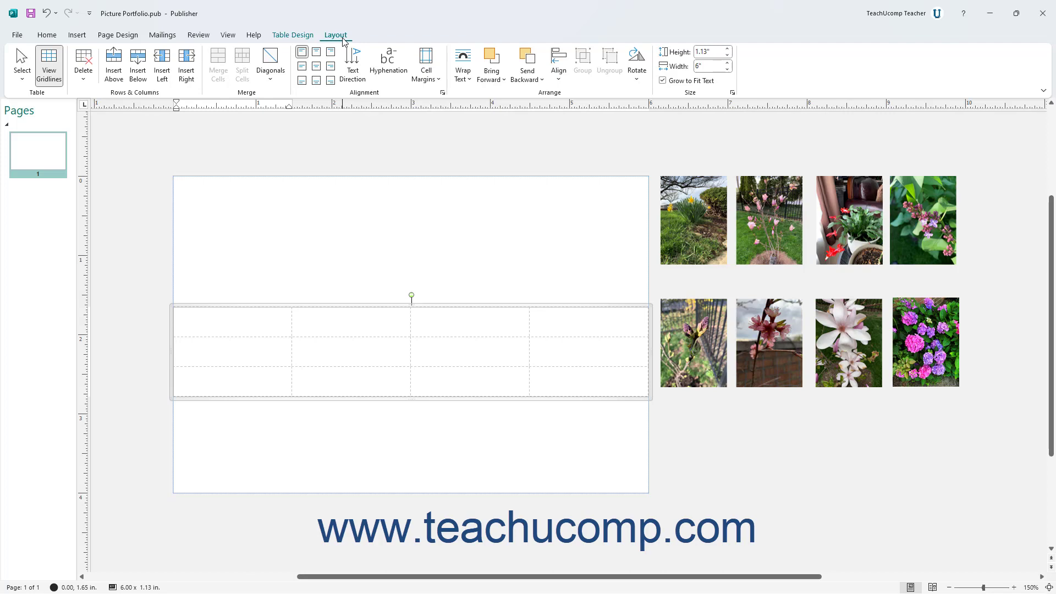
left_click(306, 40)
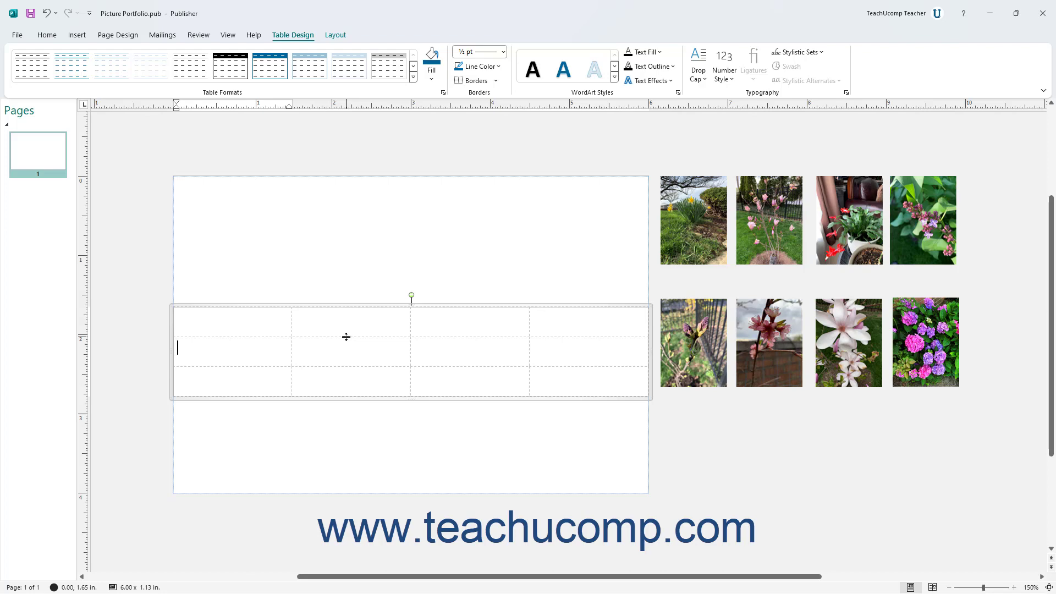
left_click_drag(346, 337, 336, 407)
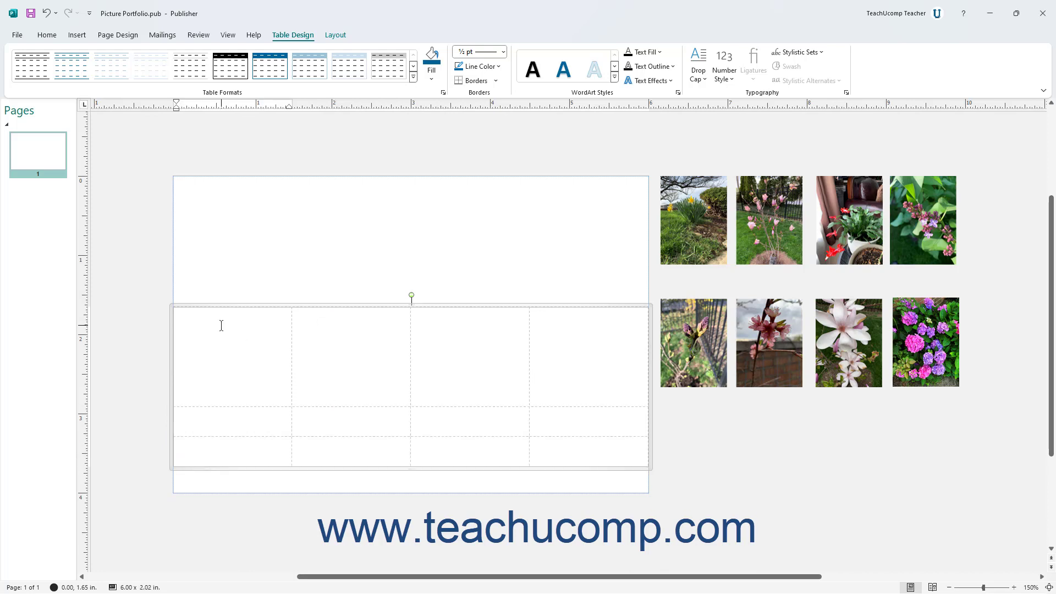
- Place the daffodil garden picture in the first row's first cell, bring it to front and set its wrapping to In Line with Text
left_click_drag(696, 203, 231, 337)
left_click(612, 52)
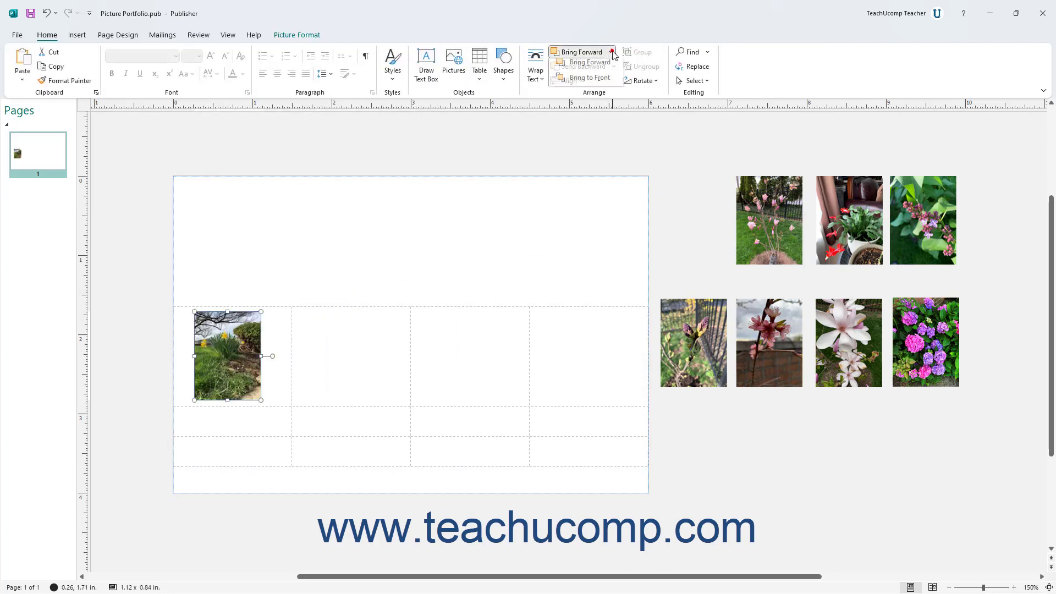
left_click(604, 84)
left_click(544, 77)
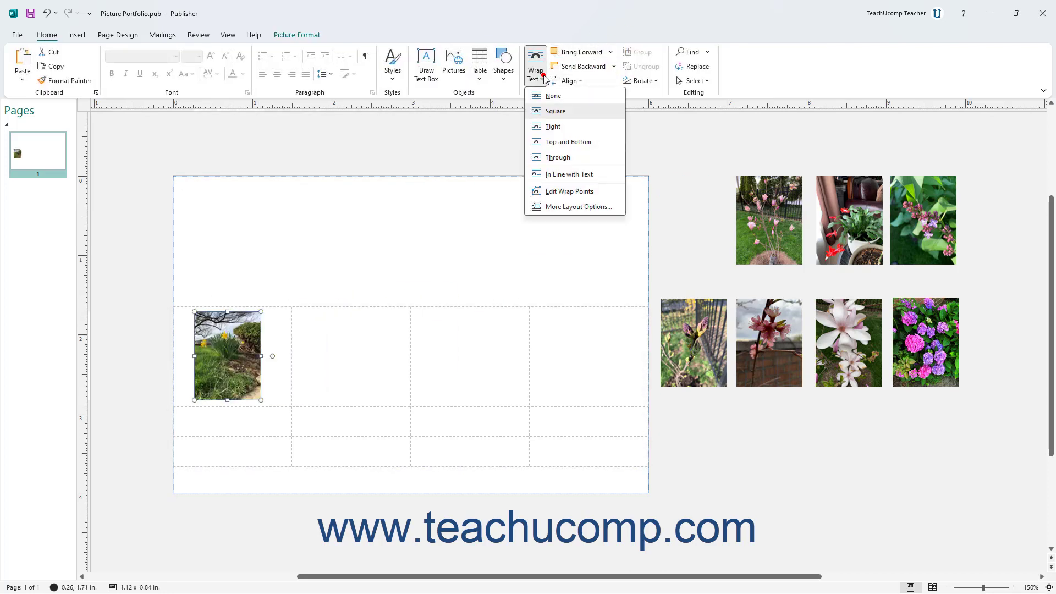
left_click(566, 174)
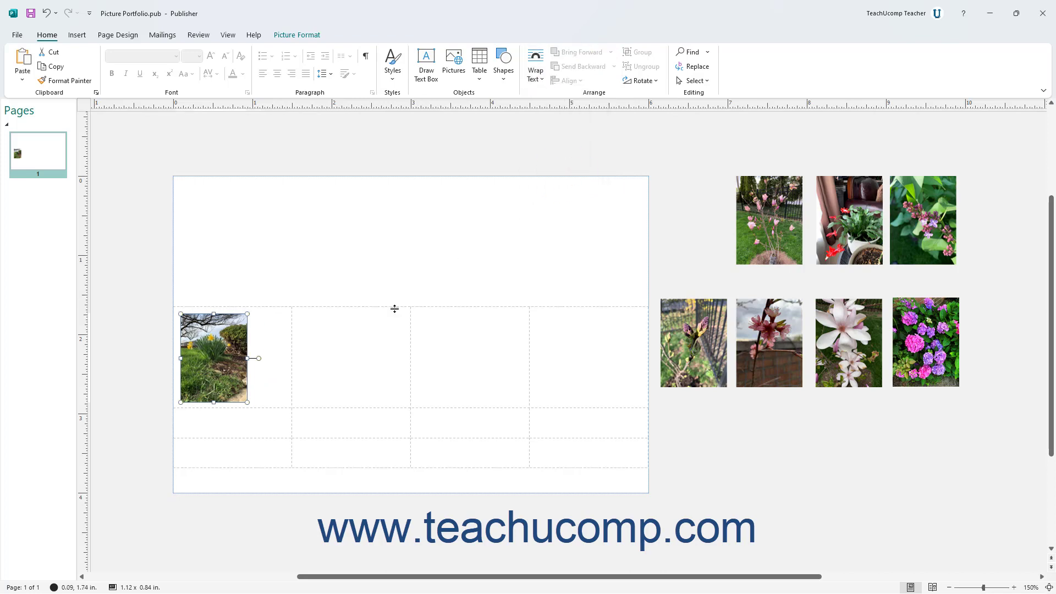
- Place the pink-blossom shrub picture in the first row's second cell, brought to front and wrapped In Line with Text
left_click(347, 336)
left_click_drag(749, 206, 327, 337)
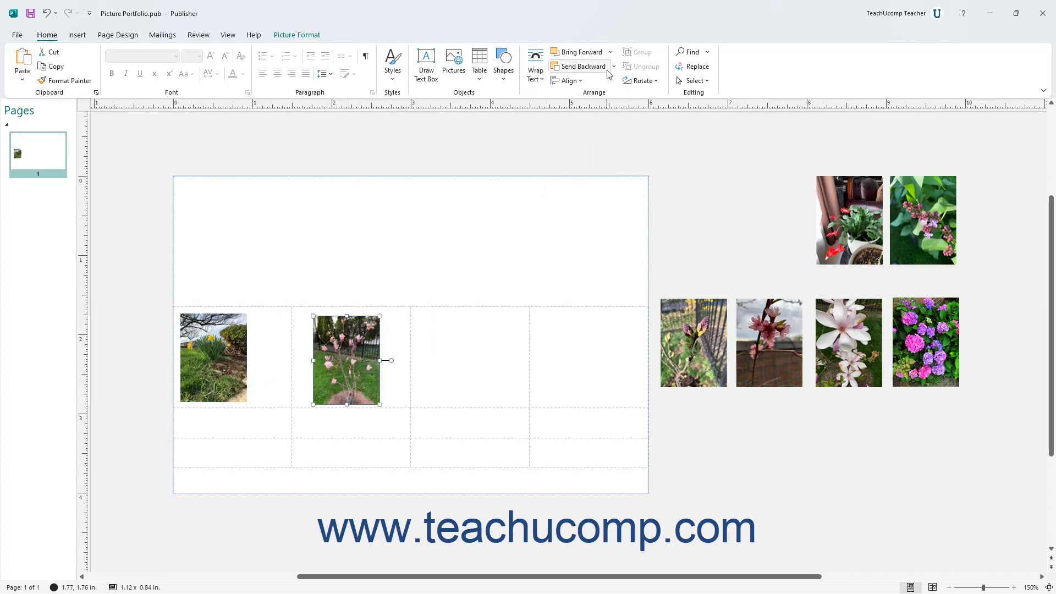
left_click(613, 51)
left_click(613, 51)
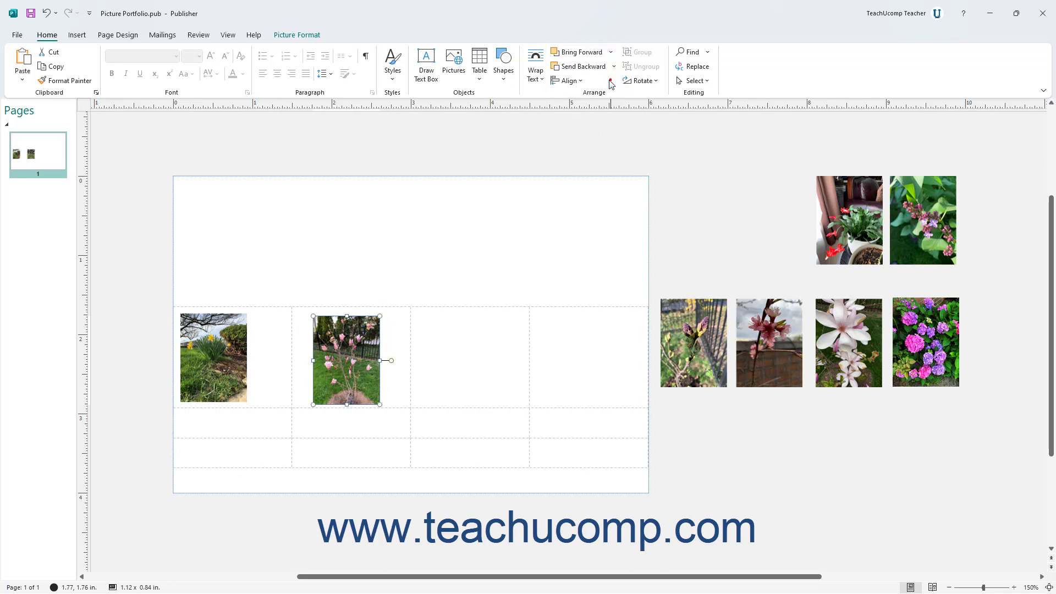
left_click(543, 79)
left_click(550, 175)
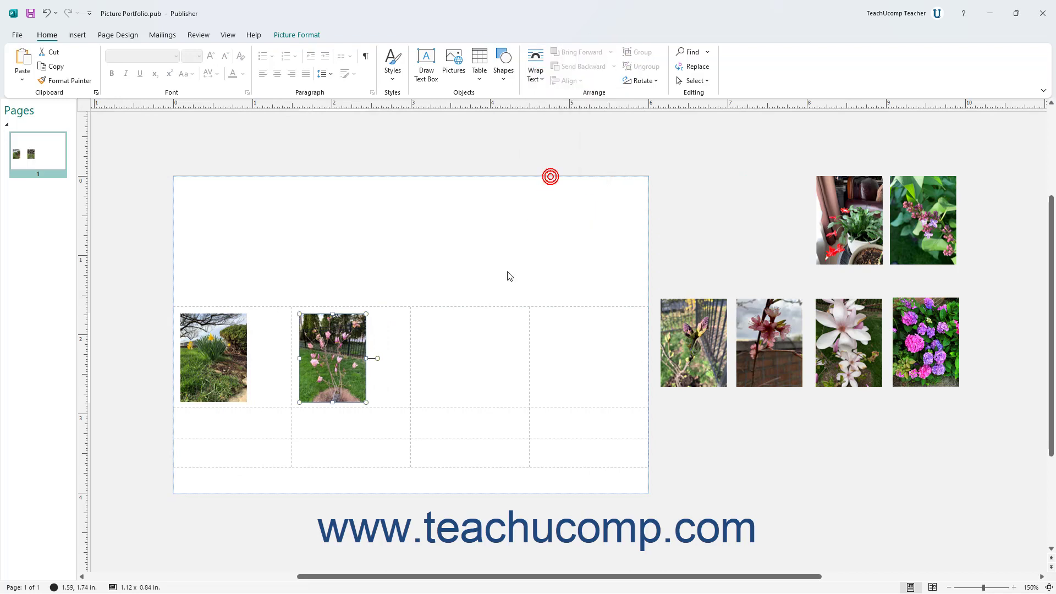
- Place the red-flowered potted plant picture in the first row's third cell, brought to front and wrapped In Line with Text
left_click(483, 330)
left_click_drag(830, 203, 469, 335)
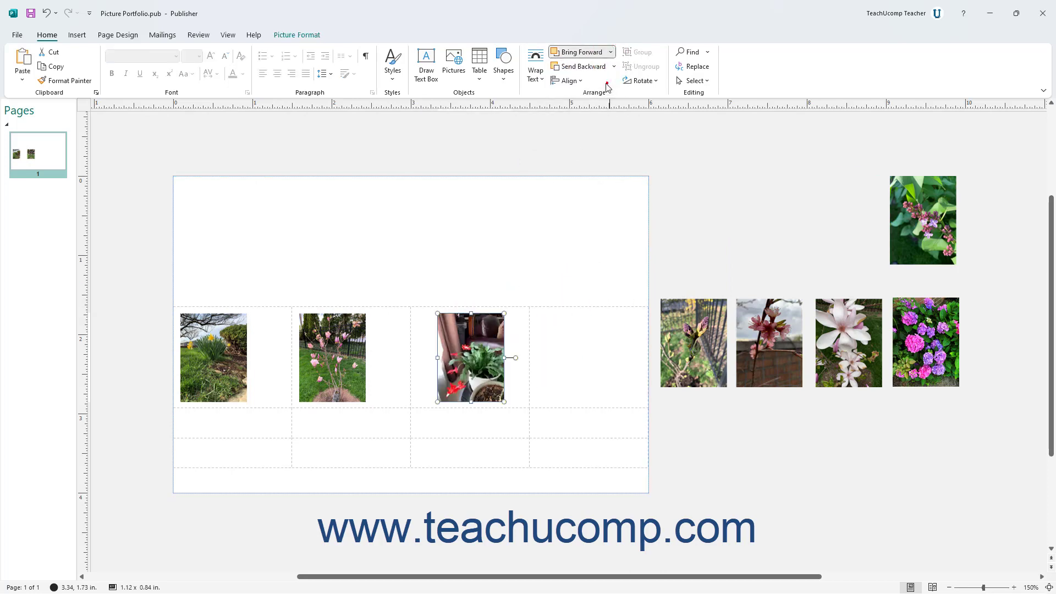
left_click(536, 75)
left_click(557, 175)
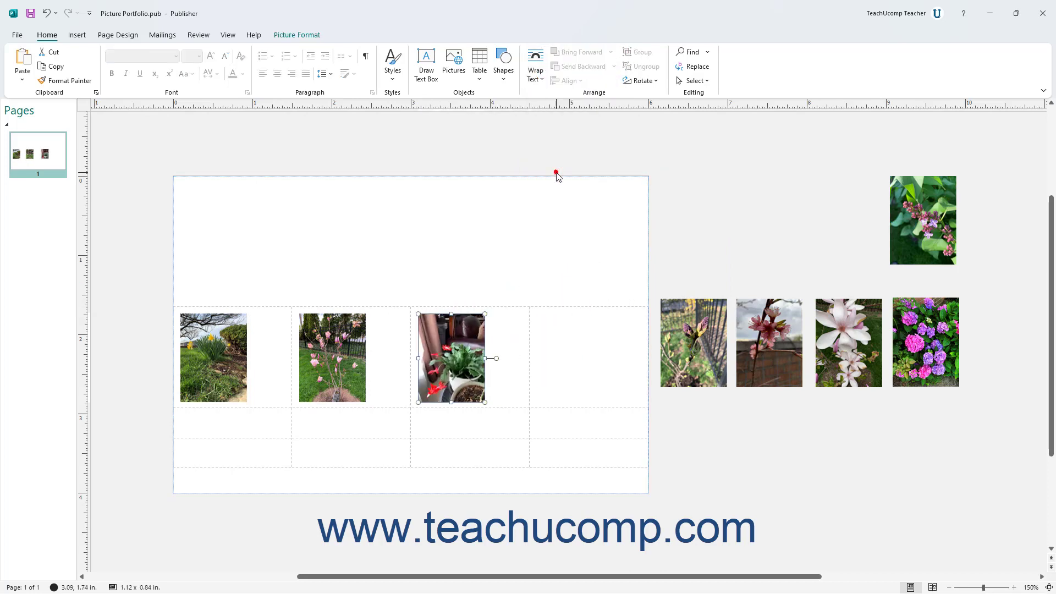
- Place the lilac picture in the first row's fourth cell, brought to front and wrapped In Line with Text
left_click_drag(926, 217, 589, 350)
left_click(612, 52)
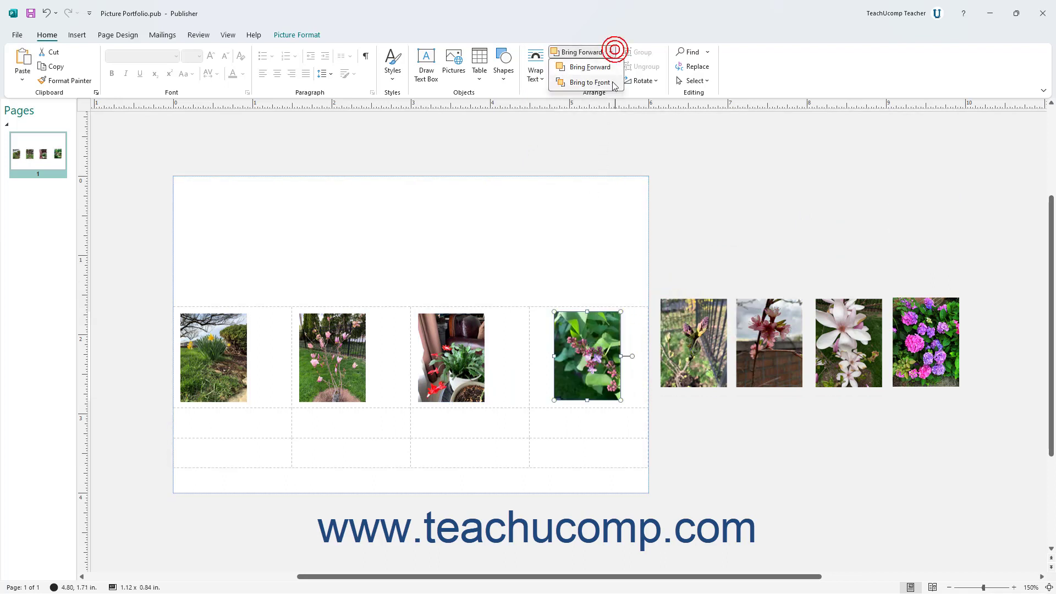
left_click(594, 82)
left_click(536, 66)
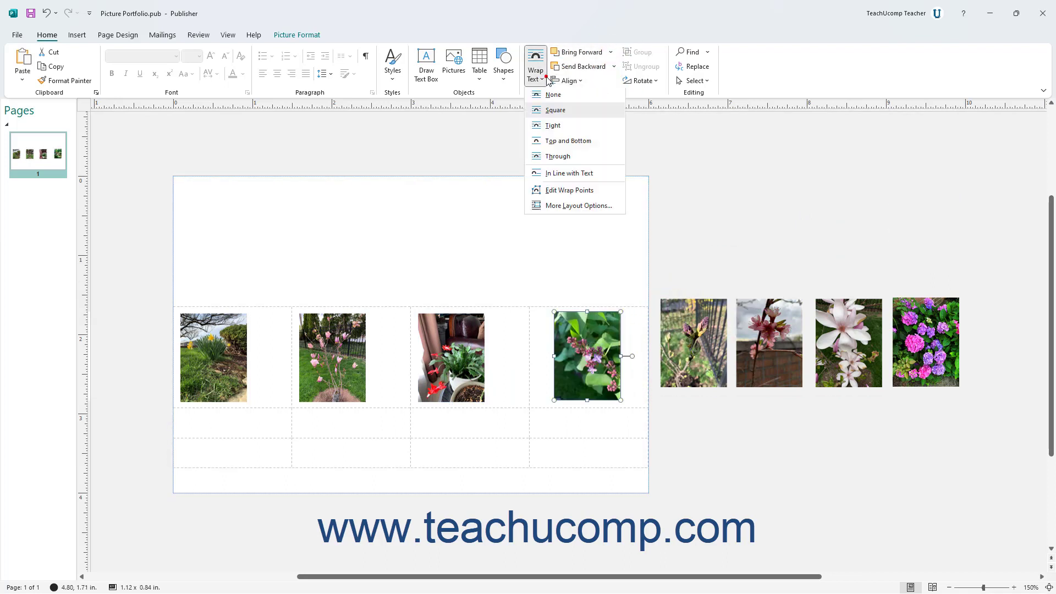
left_click(569, 175)
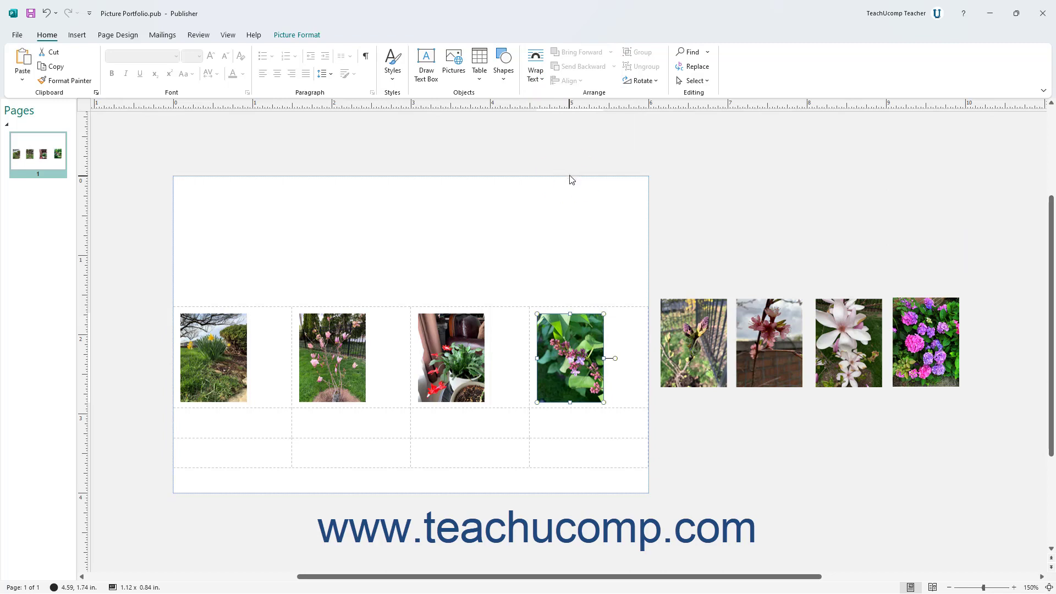
- Move the table with its pictures up the page to about 0.06, 0.42 in
left_click(391, 308)
left_click_drag(392, 307, 400, 208)
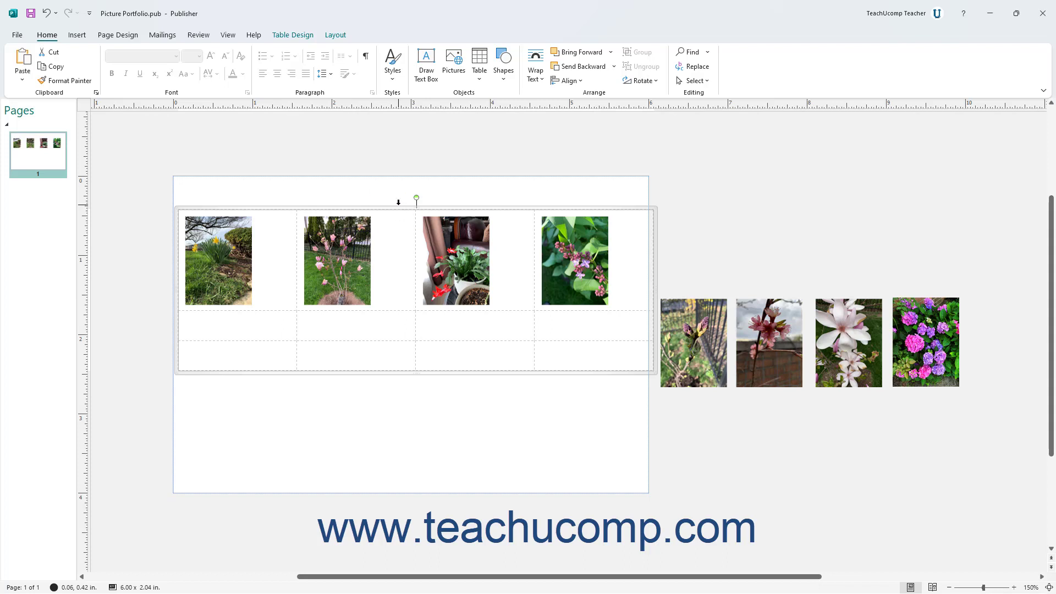
- Delete the selected table object with its inline pictures and undo the deletion
key("Delete")
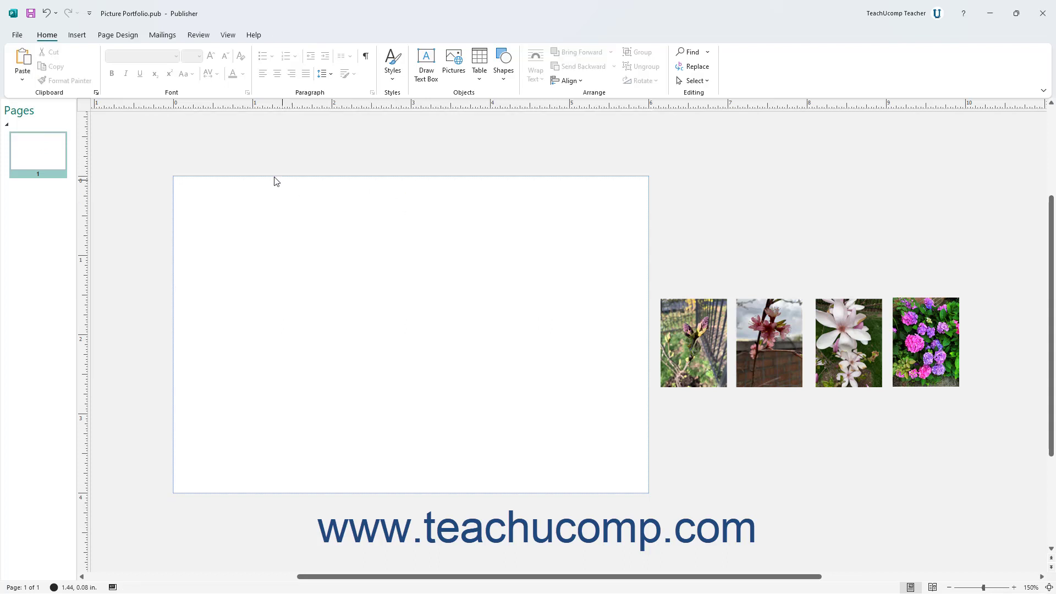
left_click(57, 13)
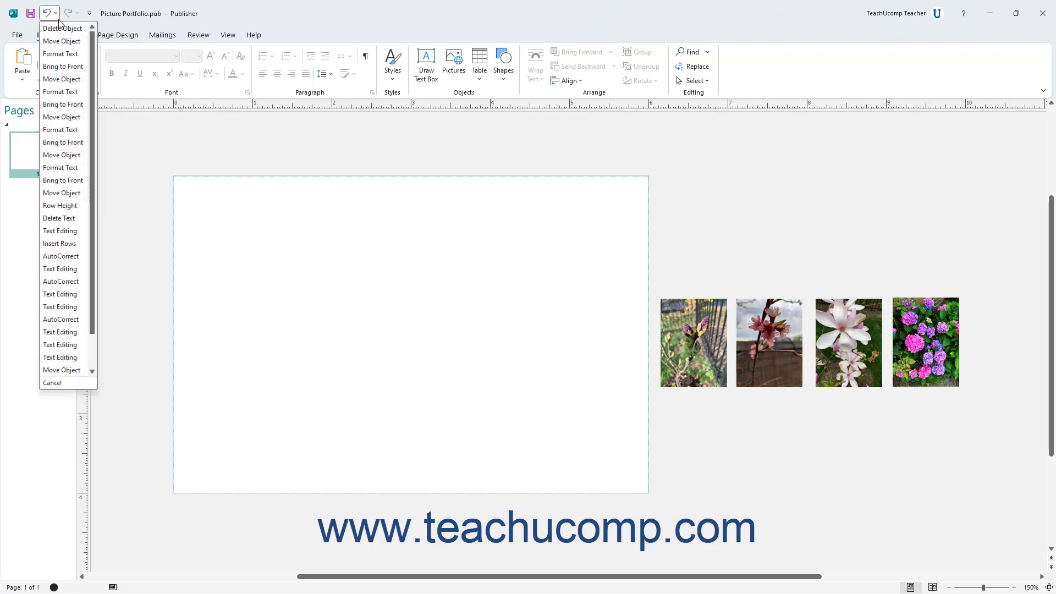
left_click(61, 24)
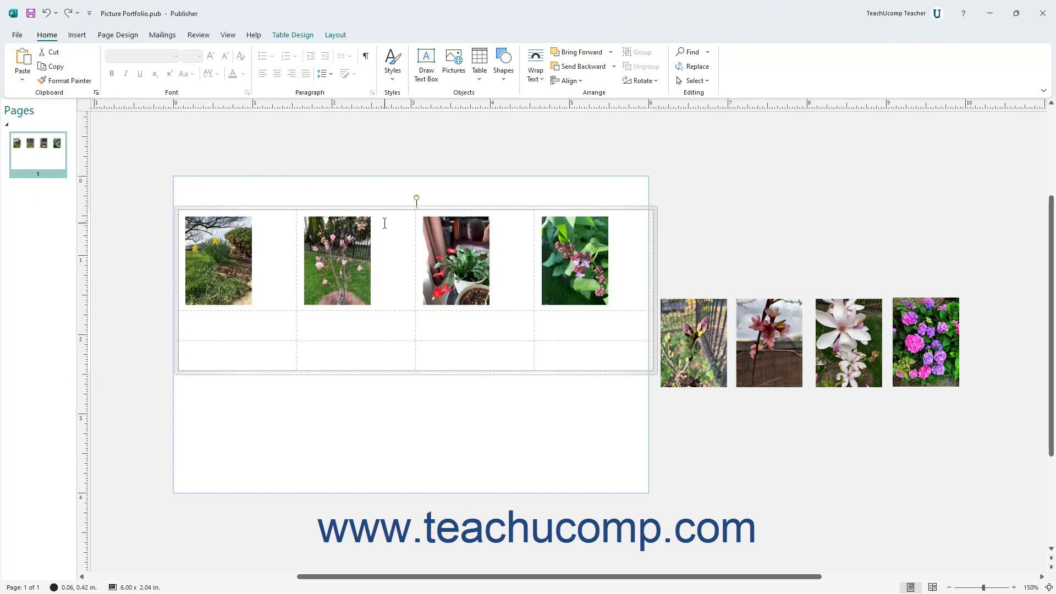
- Remove the whole table from within a second-row cell using Delete Table, and undo the removal
left_click(255, 325)
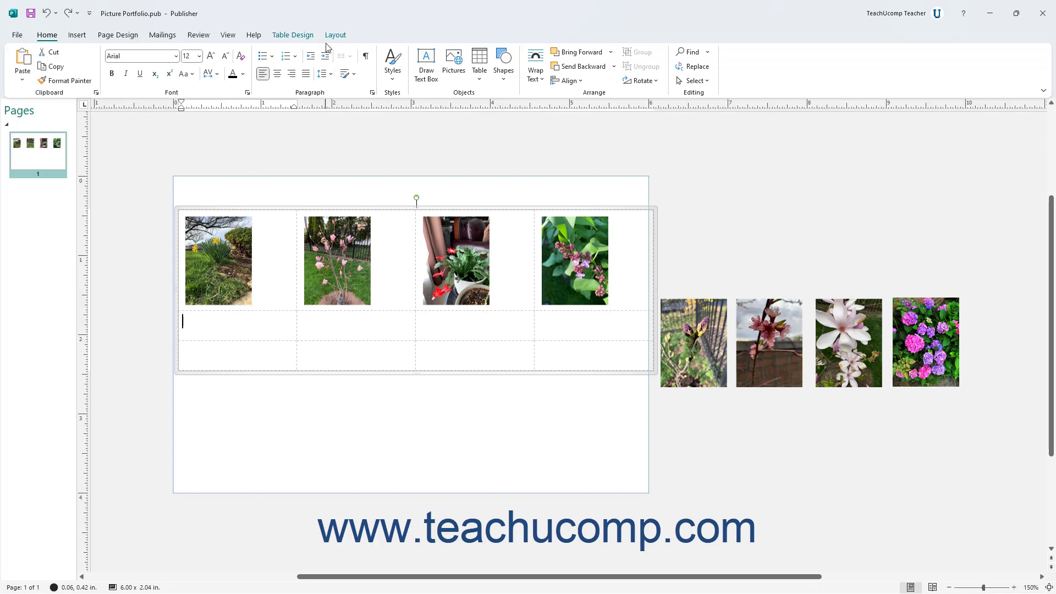
left_click(337, 35)
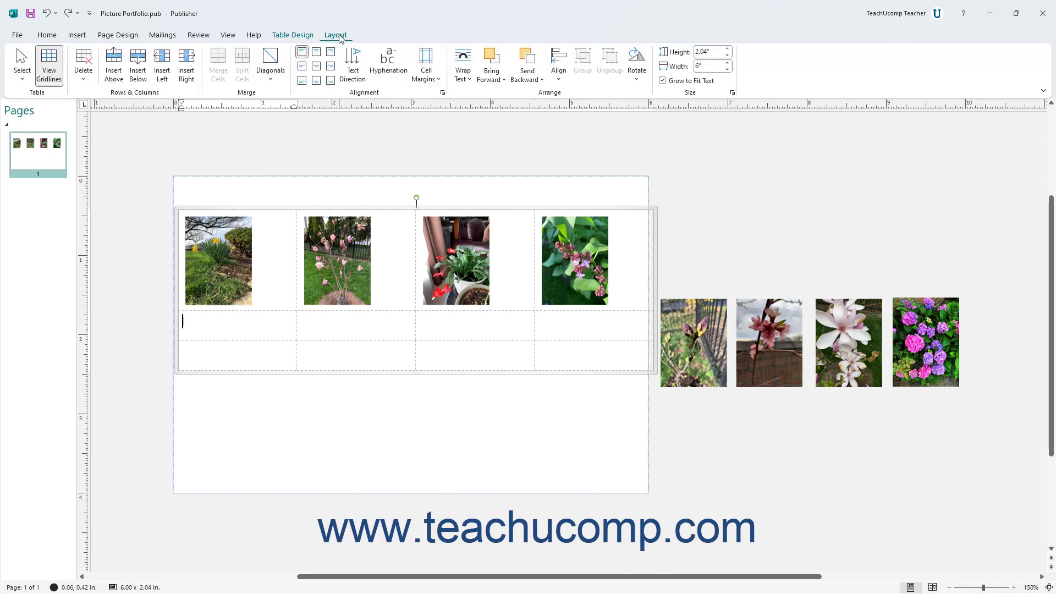
left_click(88, 81)
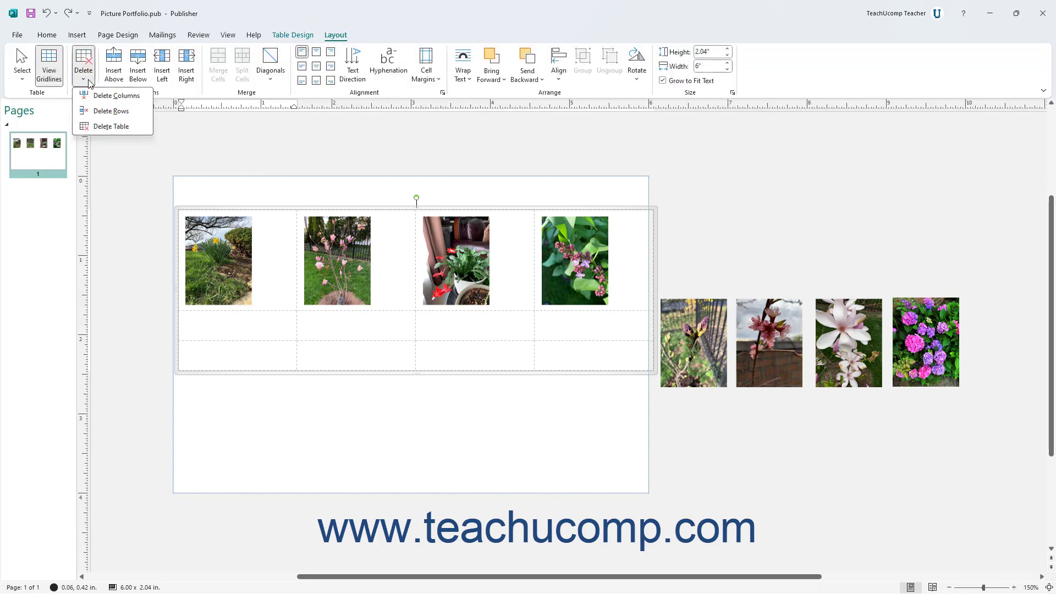
left_click(110, 126)
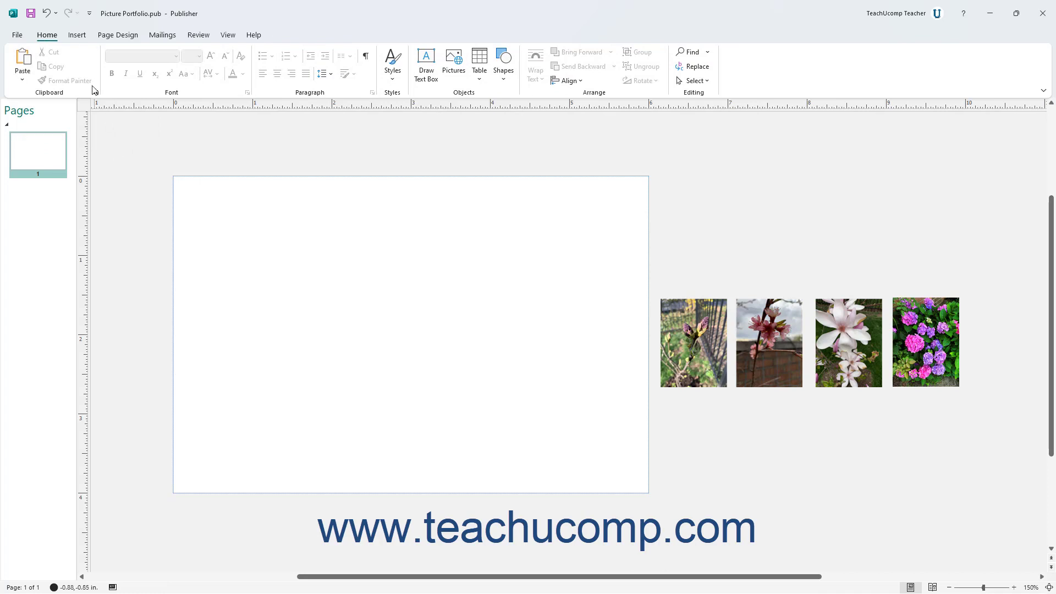
left_click(47, 13)
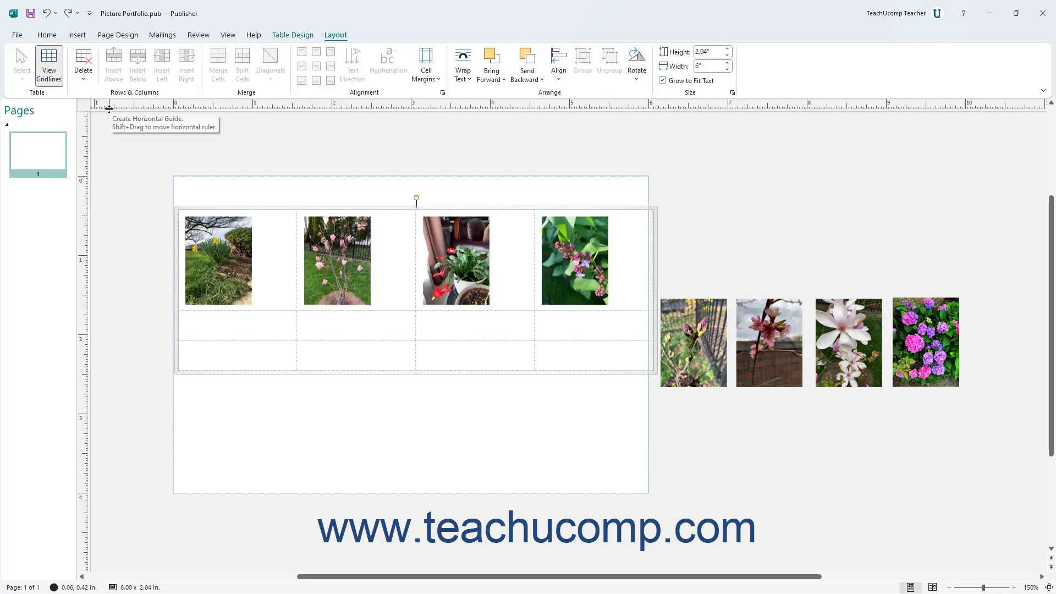